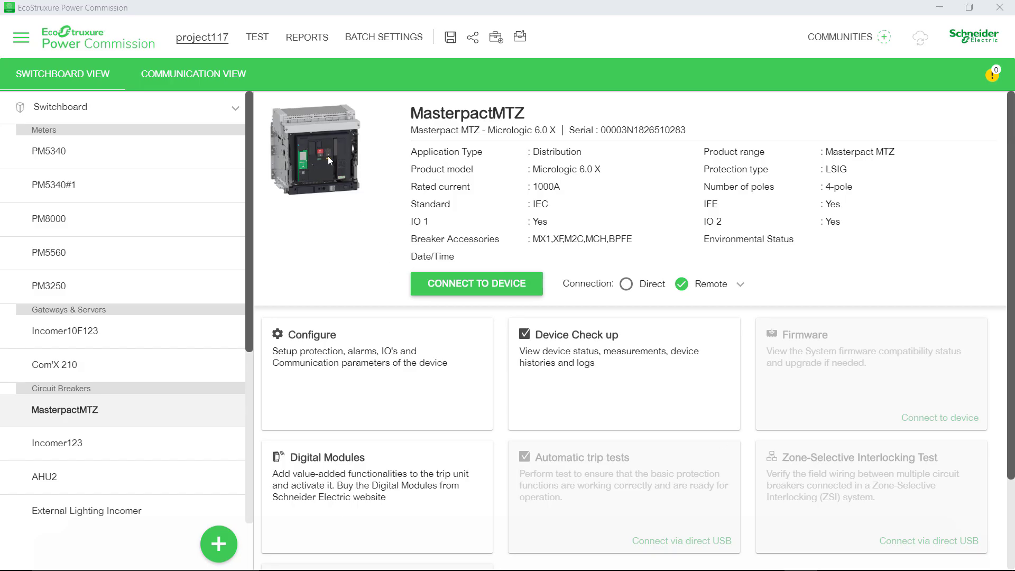
# Tick MasterpactMTZ through Main Incomer in Batch Settings > Write to project and write them
pyautogui.click(368, 45)
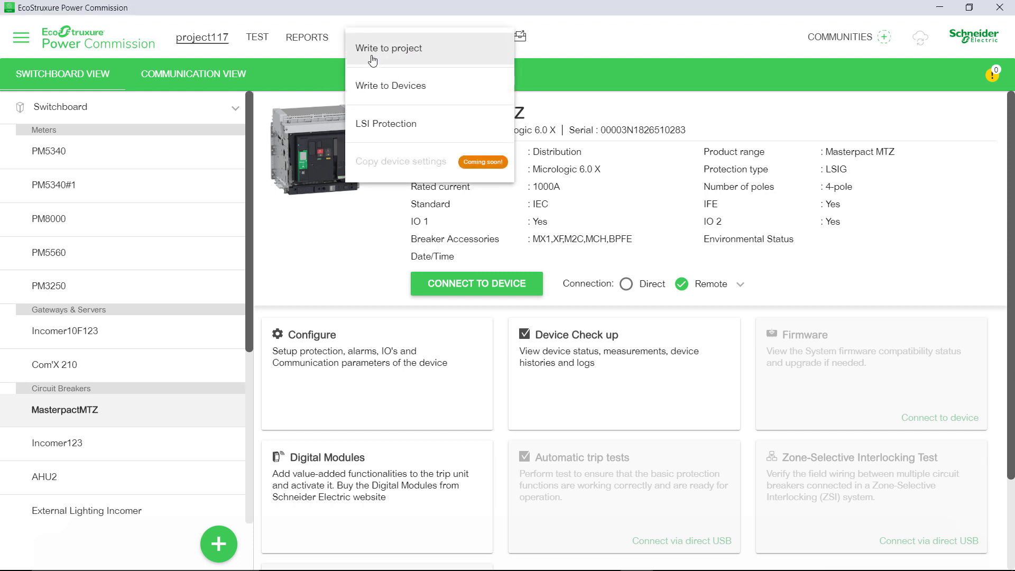
pyautogui.click(373, 60)
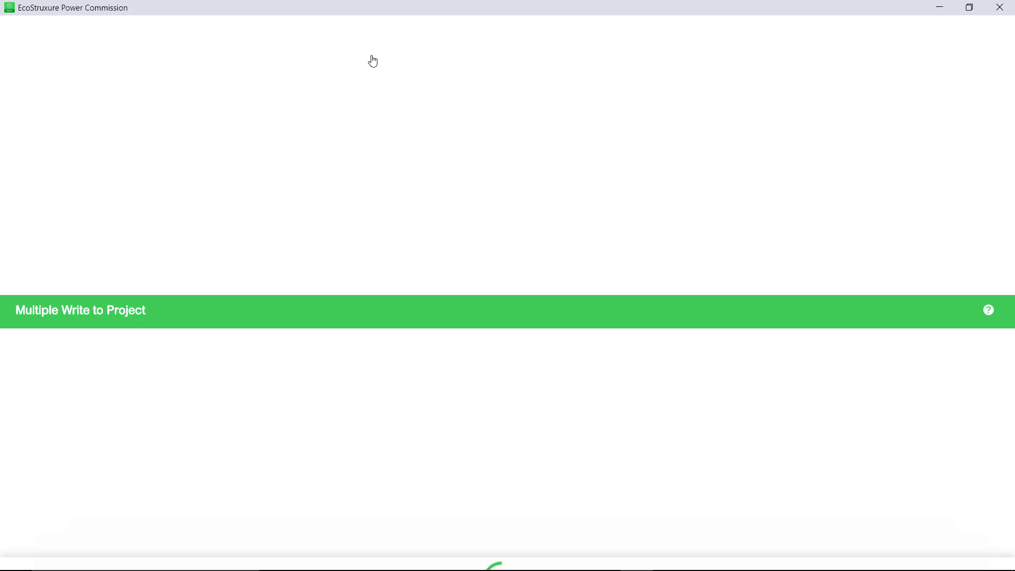
pyautogui.click(46, 140)
pyautogui.click(45, 179)
pyautogui.click(46, 216)
pyautogui.click(46, 254)
pyautogui.click(45, 291)
pyautogui.click(47, 330)
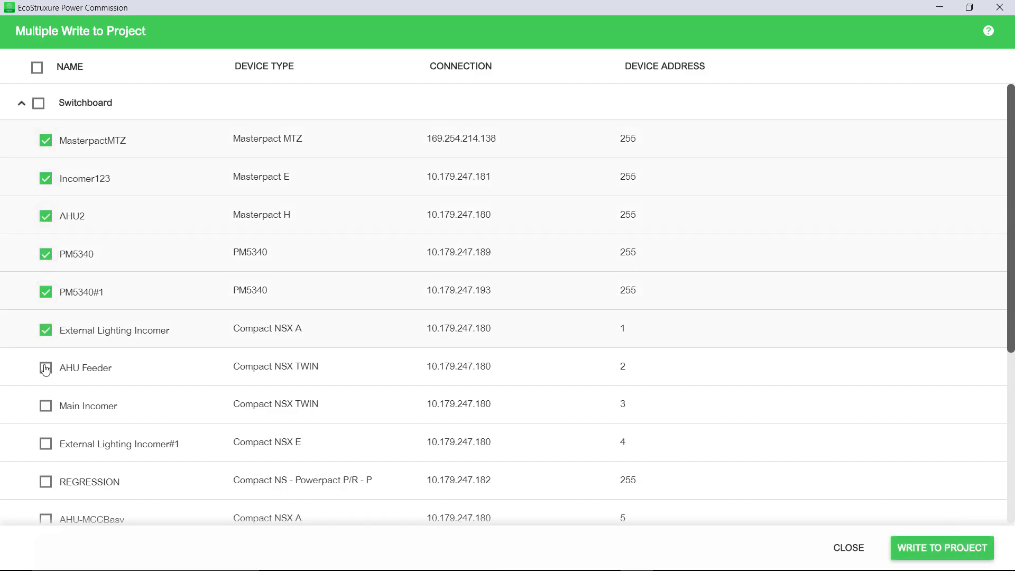
pyautogui.click(45, 367)
pyautogui.click(45, 405)
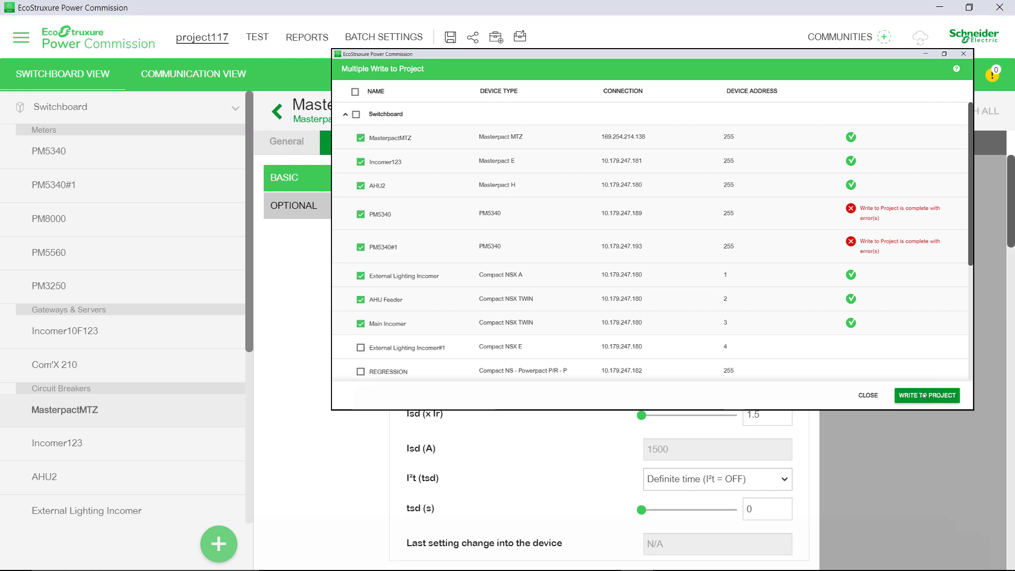
# Lower MasterpactMTZ Ir to 837 A; set PM5560 CT Primary 1352 A, CT Primary Neutral 937 A
pyautogui.click(923, 395)
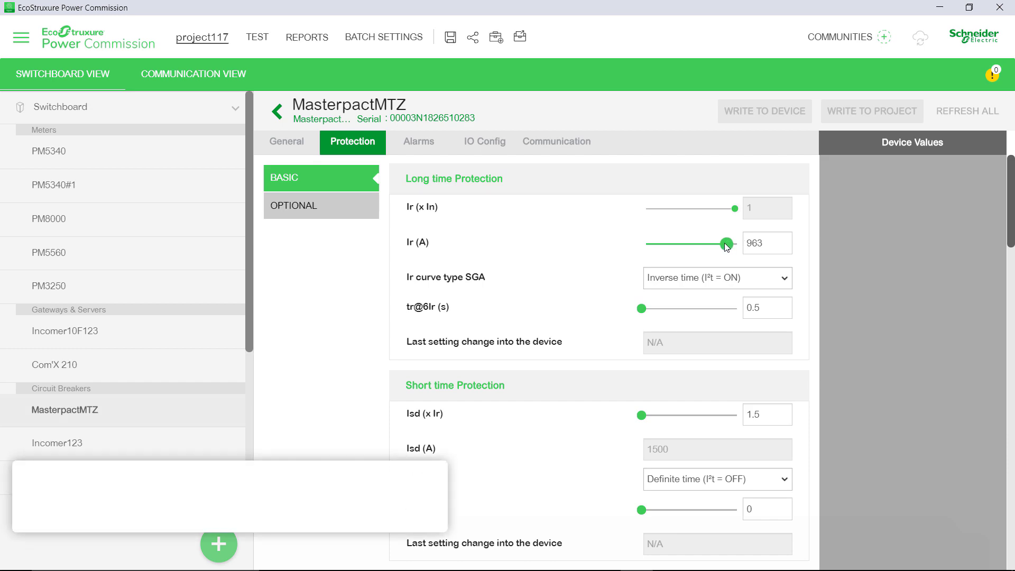
pyautogui.moveTo(726, 246); pyautogui.dragTo(708, 245)
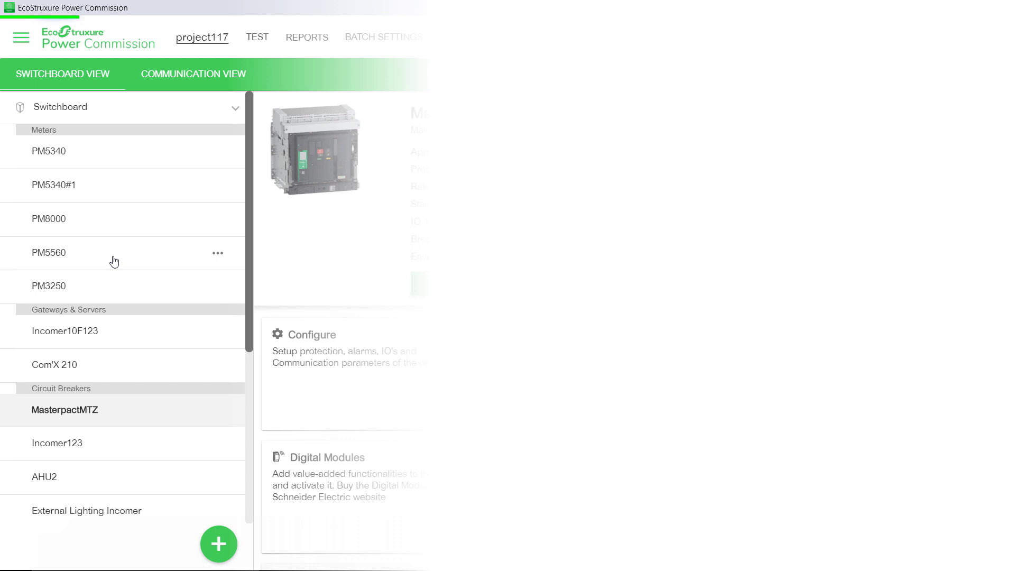
pyautogui.click(115, 261)
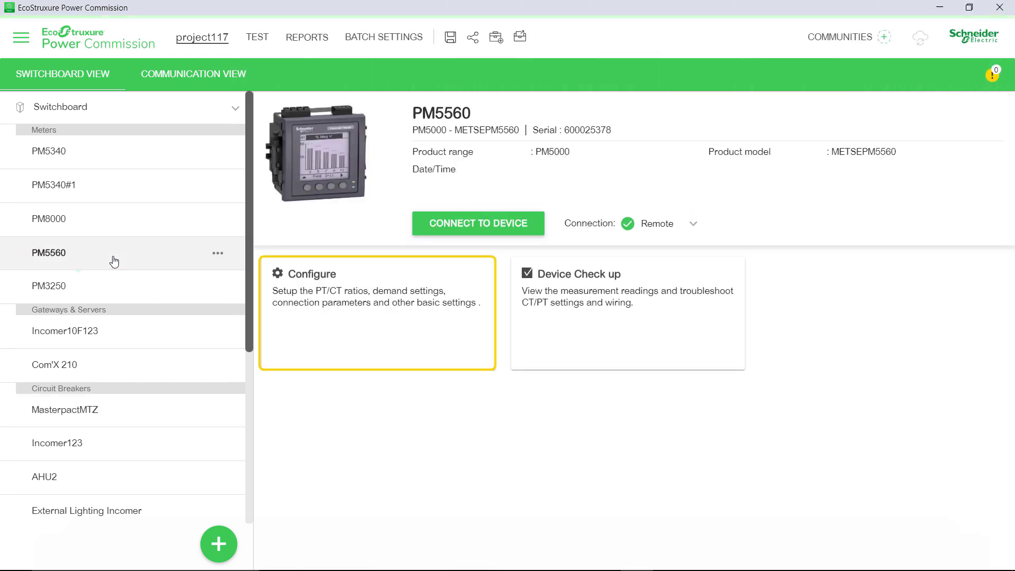
pyautogui.click(323, 310)
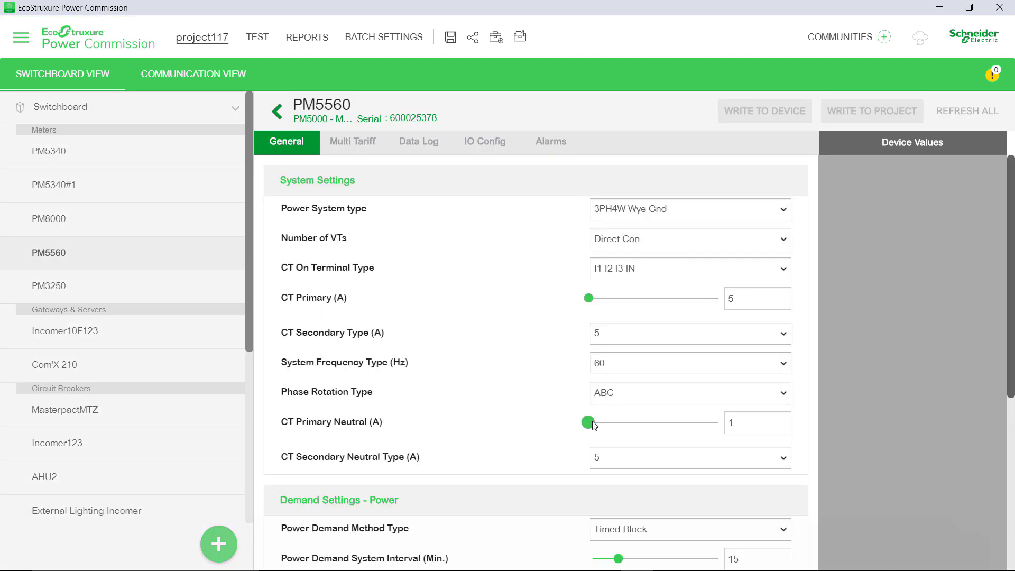
pyautogui.moveTo(597, 425); pyautogui.dragTo(592, 423)
pyautogui.moveTo(589, 298); pyautogui.dragTo(591, 298)
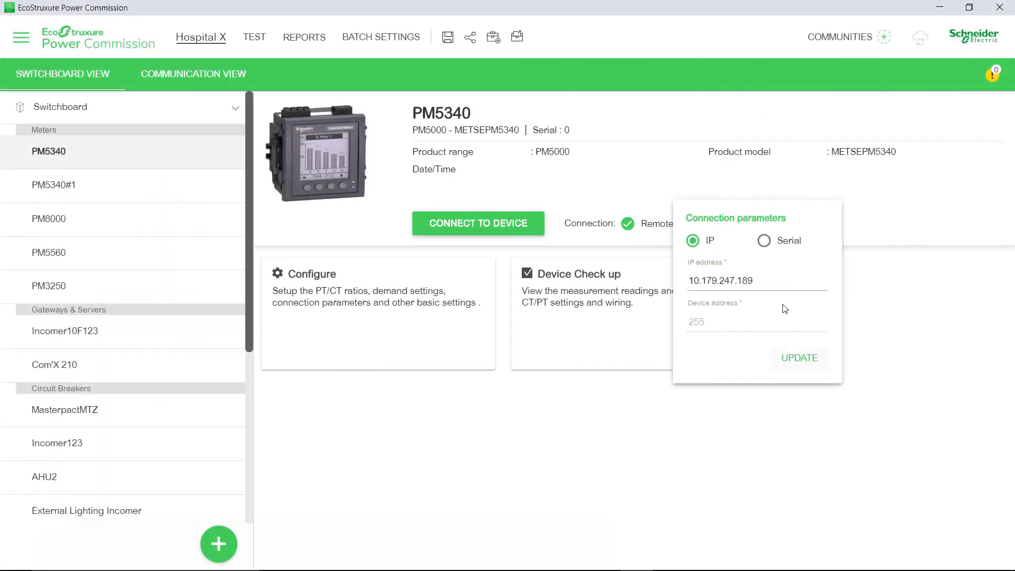
# Apply the PM5340 IP connection update and start a Write to Devices batch with selections cleared
pyautogui.click(798, 358)
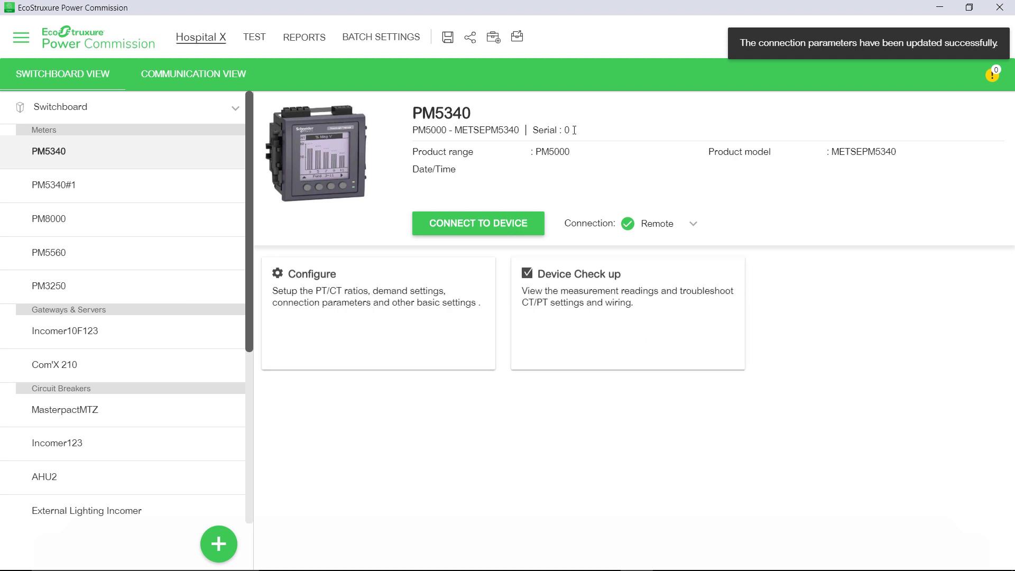
pyautogui.click(365, 36)
pyautogui.click(373, 93)
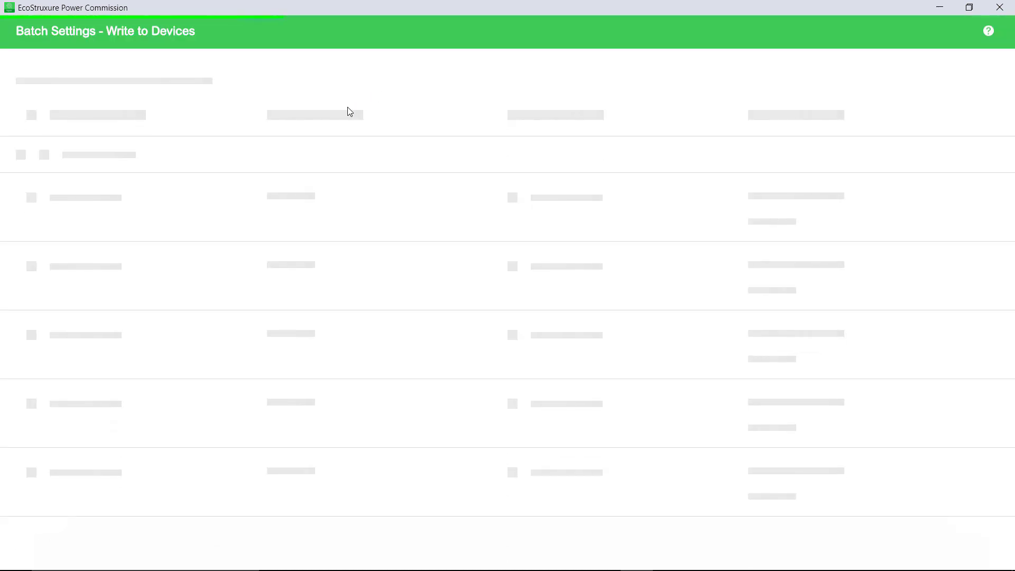
pyautogui.click(38, 101)
# Write settings to MasterpactMTZ, Incomer123, AHU2, both PM5340s, External Lighting Incomer, AHU Feeder, Main Incomer
pyautogui.click(45, 141)
pyautogui.click(45, 179)
pyautogui.moveTo(71, 217)
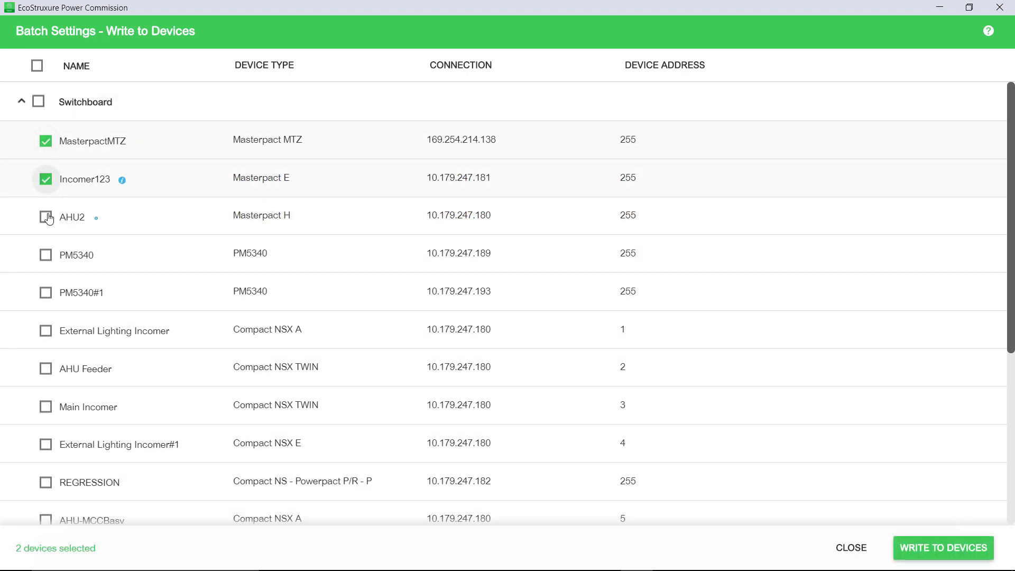
pyautogui.click(46, 219)
pyautogui.click(46, 255)
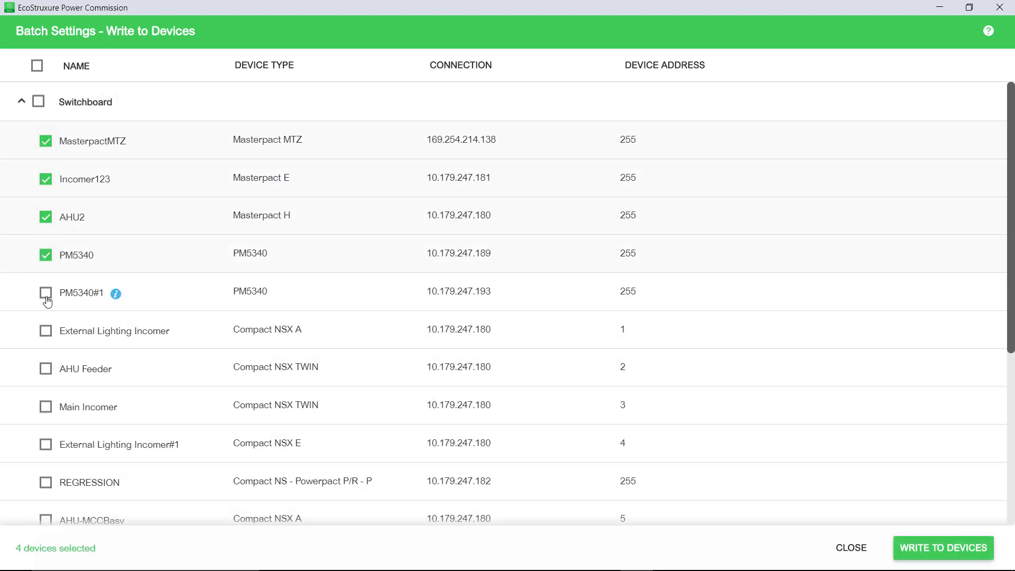
pyautogui.click(46, 295)
pyautogui.click(45, 329)
pyautogui.click(45, 368)
pyautogui.click(46, 407)
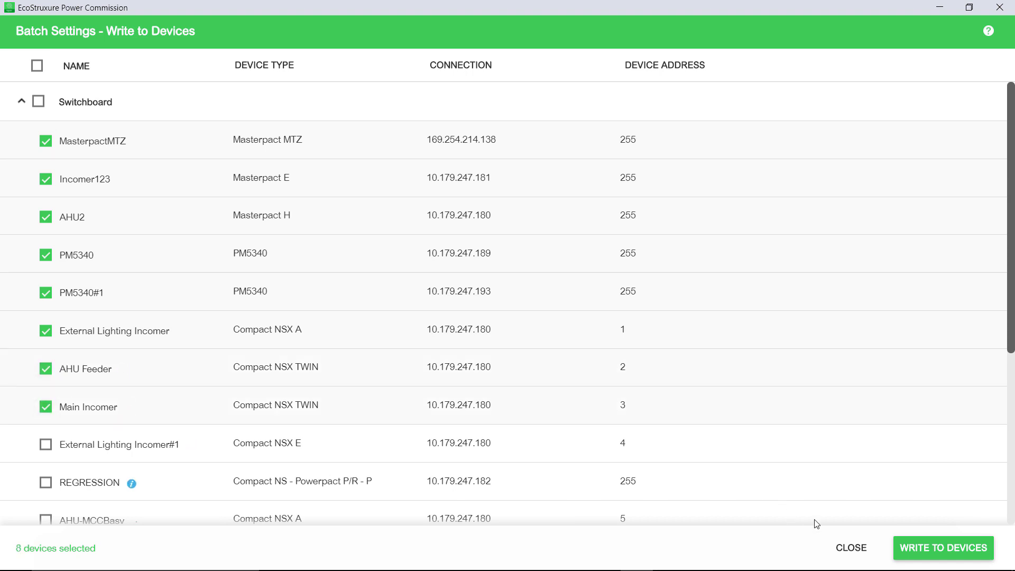
pyautogui.click(920, 549)
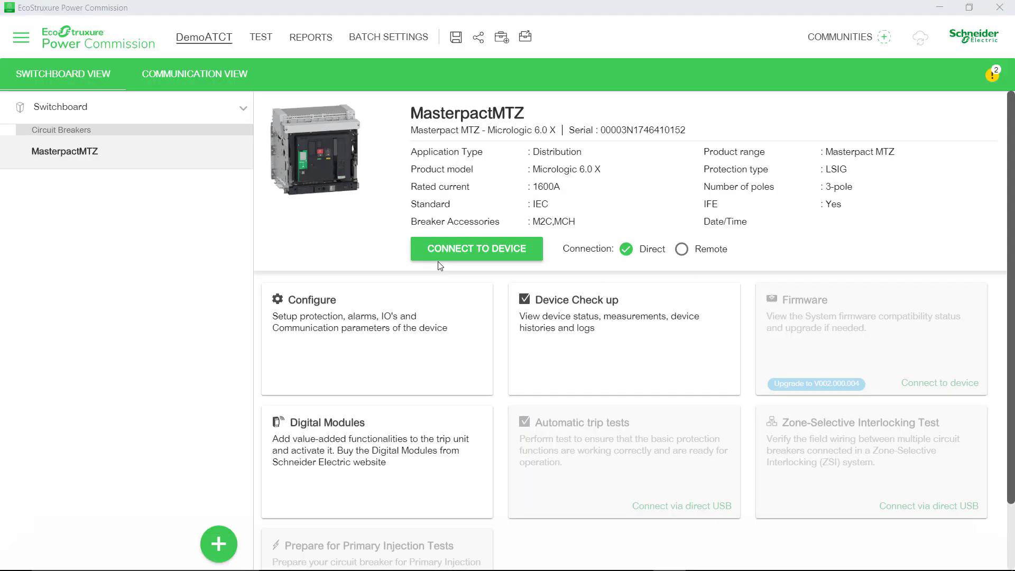
# Connect to the MasterpactMTZ breaker in DemoATCT and launch the Automatic trip tests
pyautogui.click(469, 257)
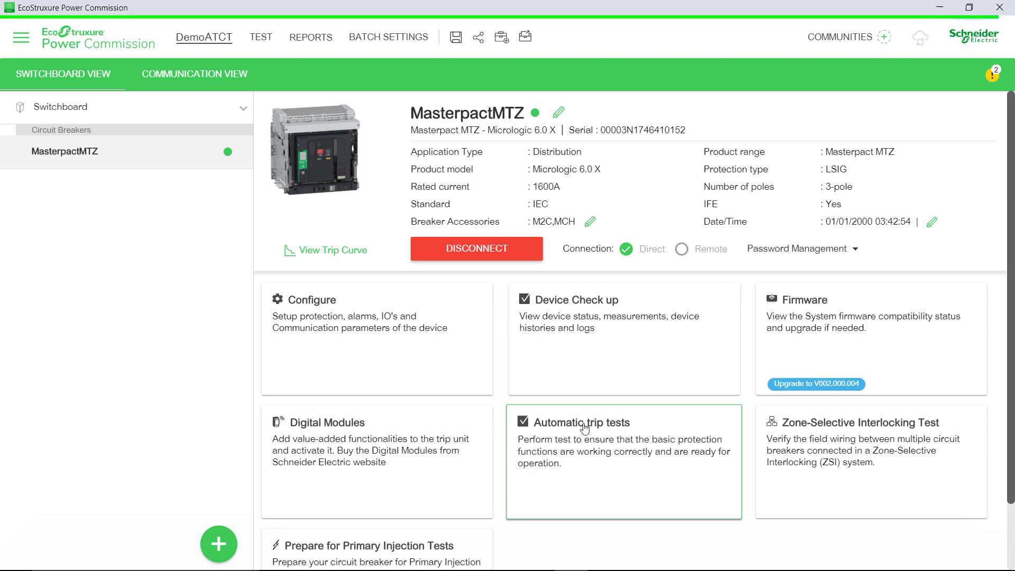
pyautogui.click(607, 449)
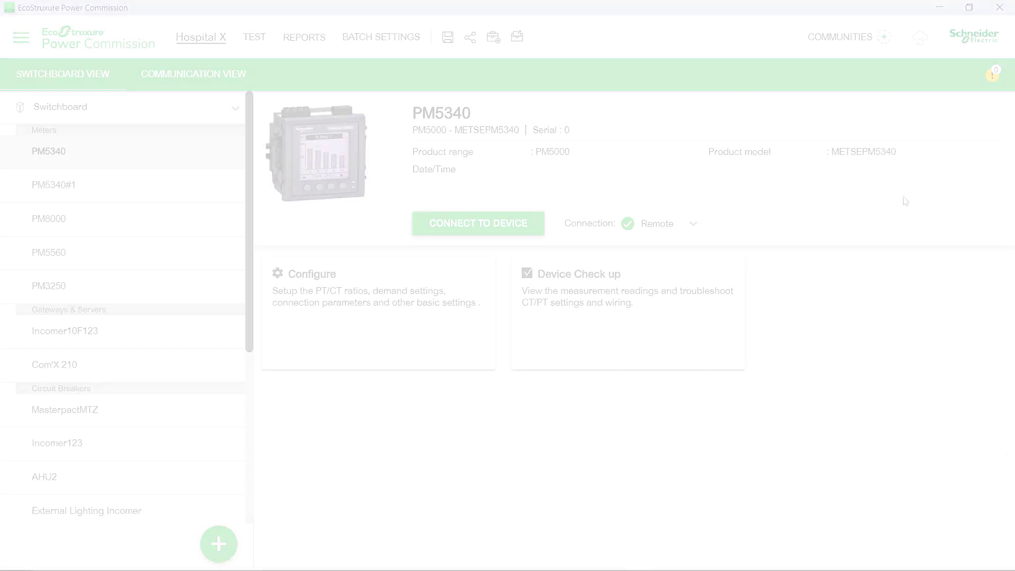
# Show Hospital X's Communication View and scroll to find the IFE gateway at 169.254.214.138
pyautogui.click(174, 74)
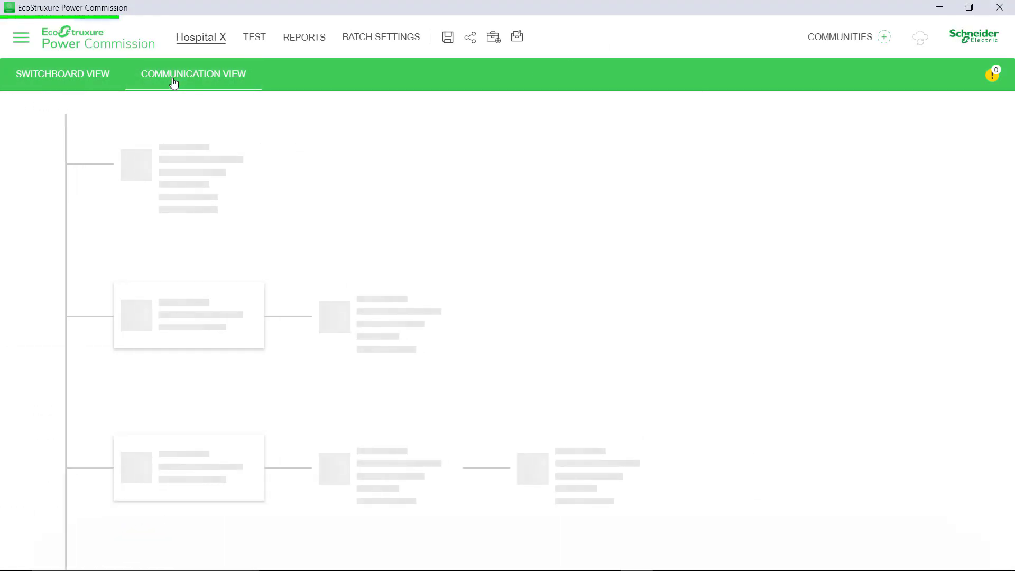
pyautogui.scroll(-5, 236, 208)
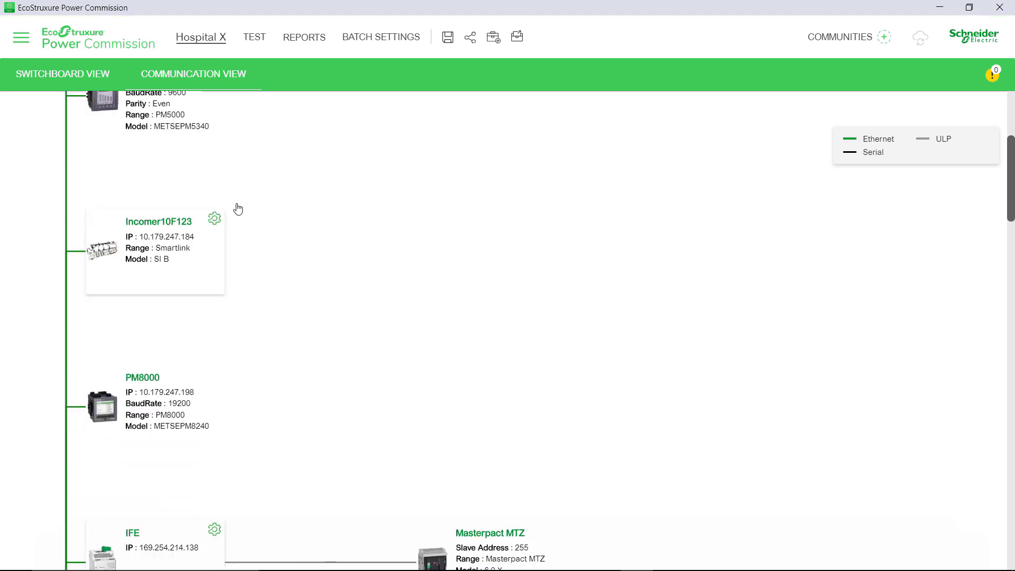
pyautogui.scroll(-3, 236, 208)
pyautogui.scroll(-3, 239, 207)
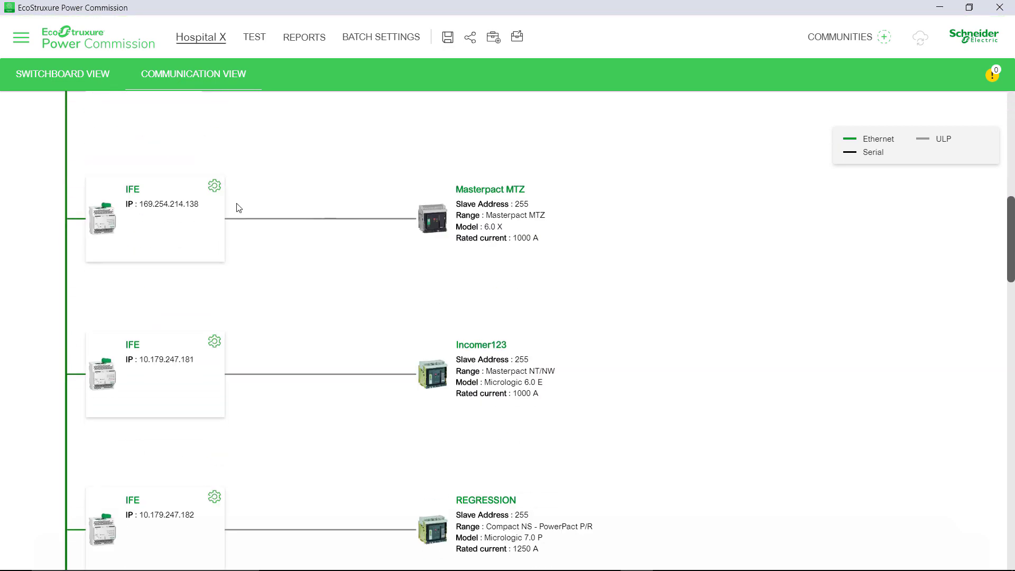
pyautogui.scroll(-5, 238, 208)
pyautogui.scroll(-5, 239, 208)
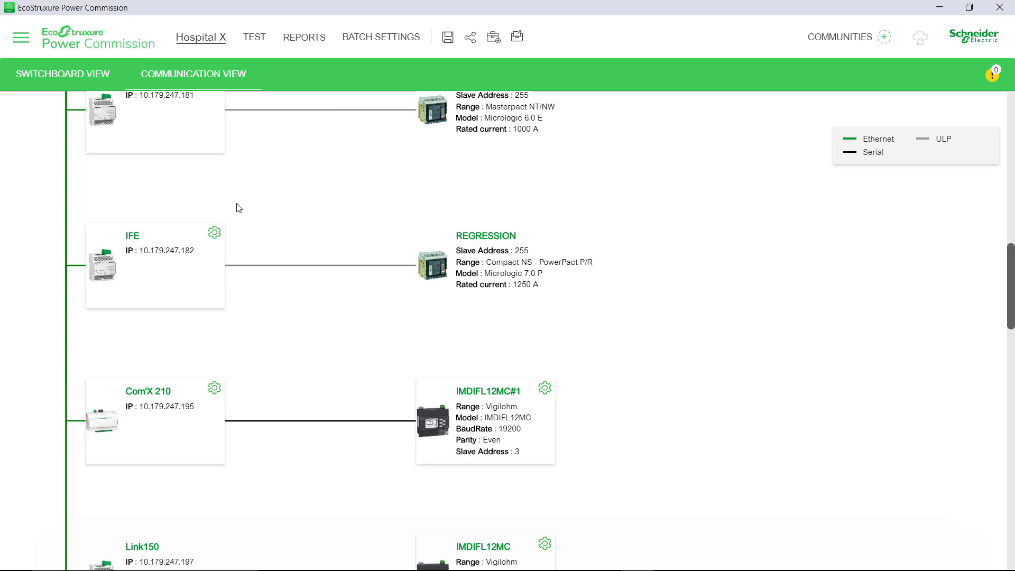
pyautogui.scroll(-3, 239, 208)
pyautogui.scroll(3, 239, 207)
pyautogui.scroll(5, 239, 208)
pyautogui.scroll(2, 238, 209)
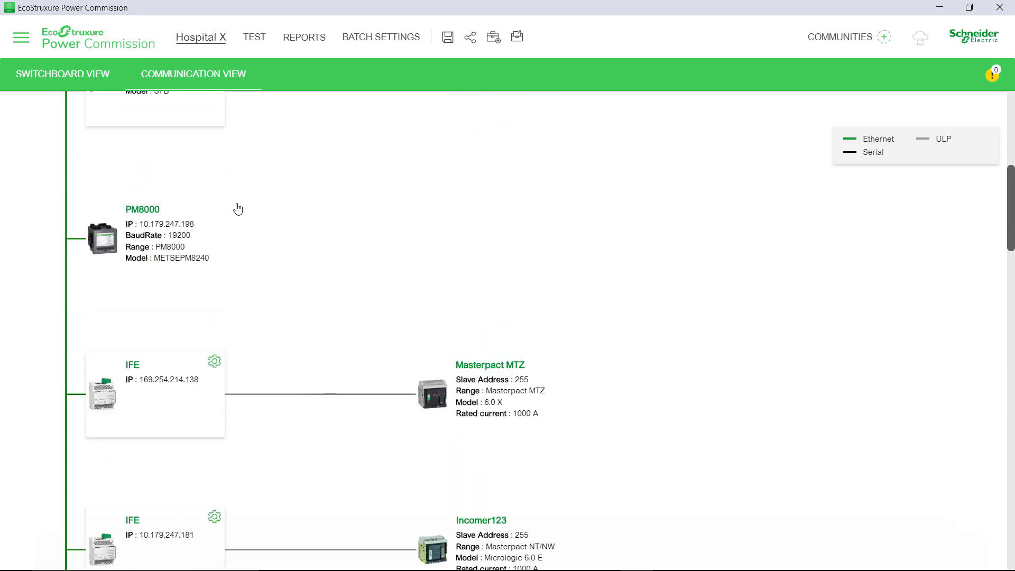
pyautogui.scroll(3, 238, 209)
pyautogui.scroll(2, 238, 208)
pyautogui.scroll(1, 238, 209)
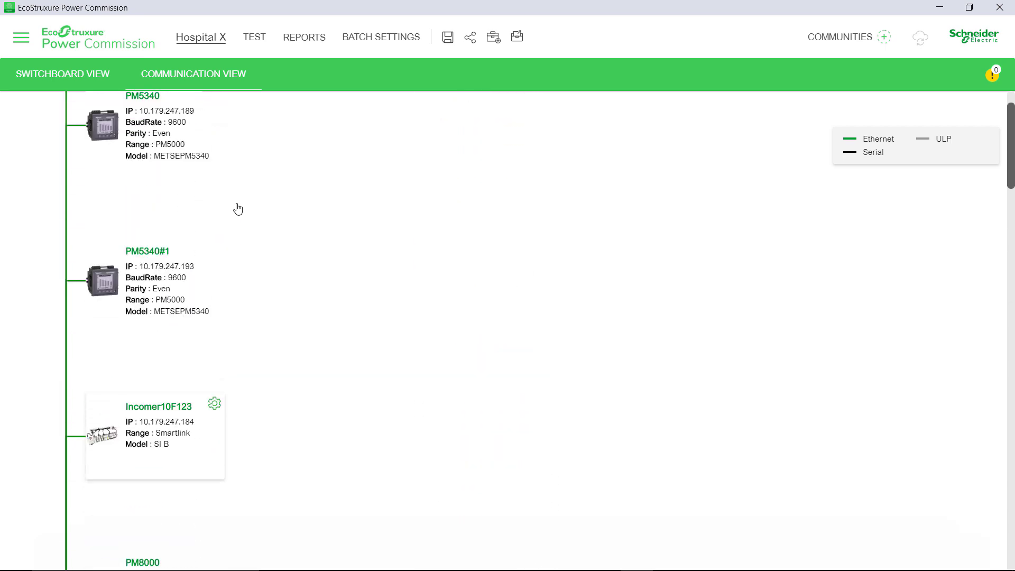
pyautogui.scroll(-1, 238, 209)
pyautogui.scroll(2, 238, 209)
pyautogui.scroll(-3, 236, 206)
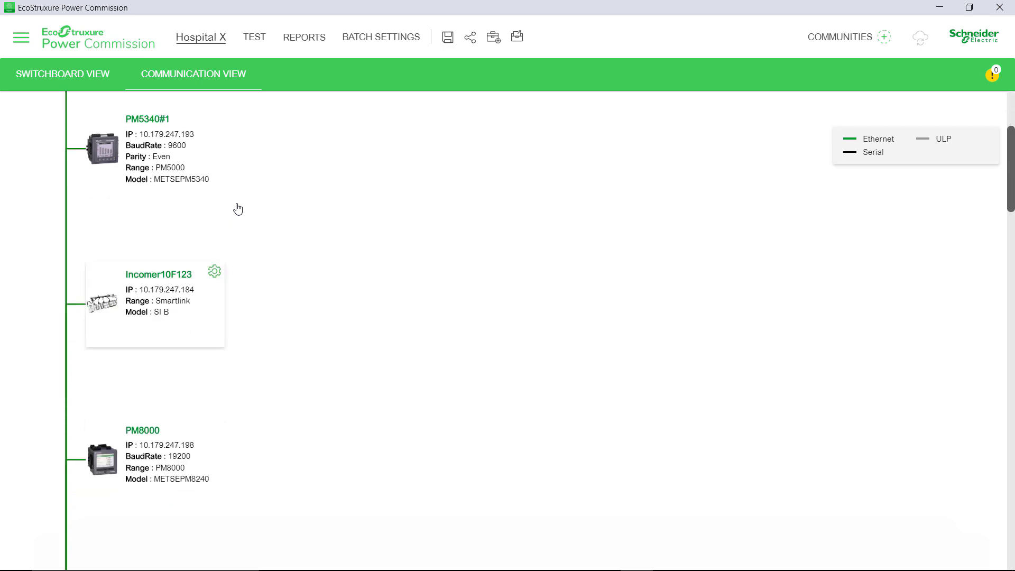
pyautogui.scroll(-8, 262, 368)
pyautogui.scroll(2, 263, 367)
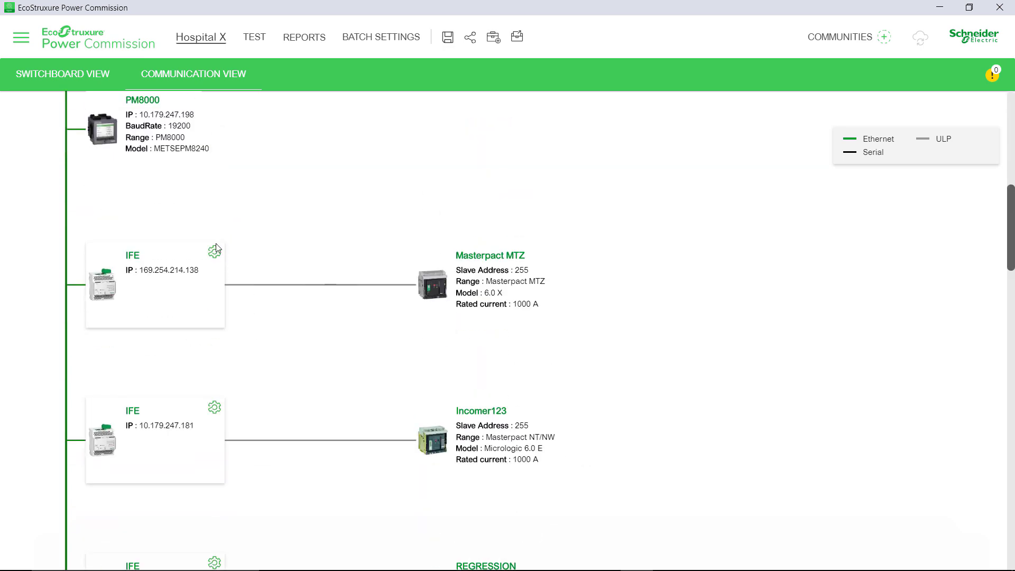
# Switch the IFE gateway's IPv4 settings to Manual and begin replacing its IP with 10.179.247.85
pyautogui.click(214, 254)
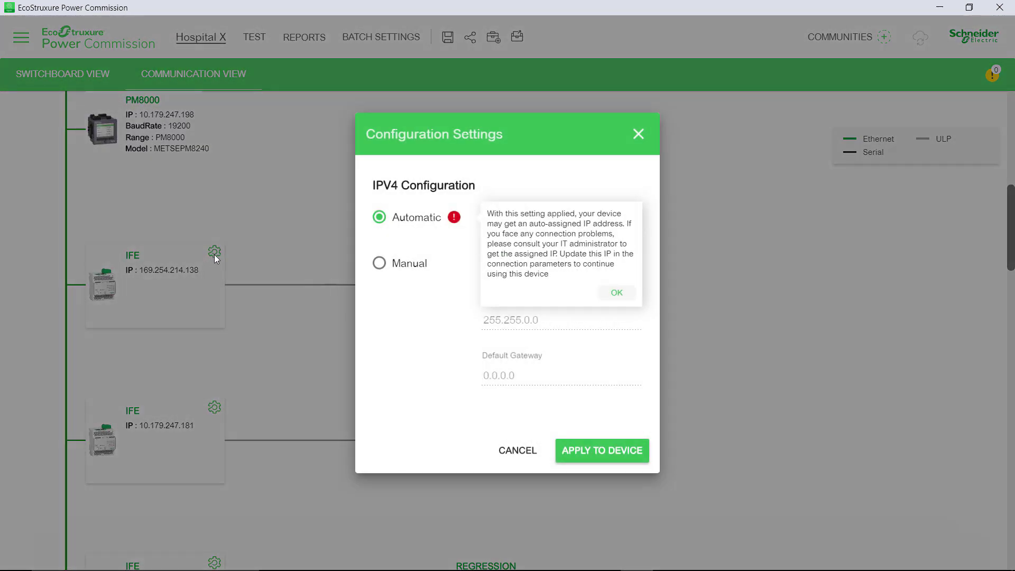
pyautogui.click(616, 294)
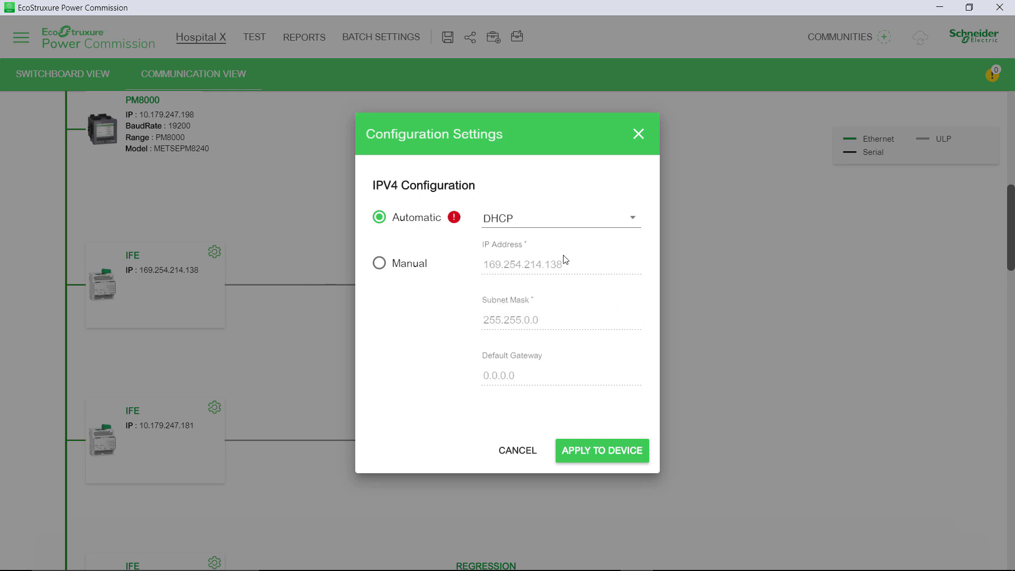
pyautogui.click(603, 224)
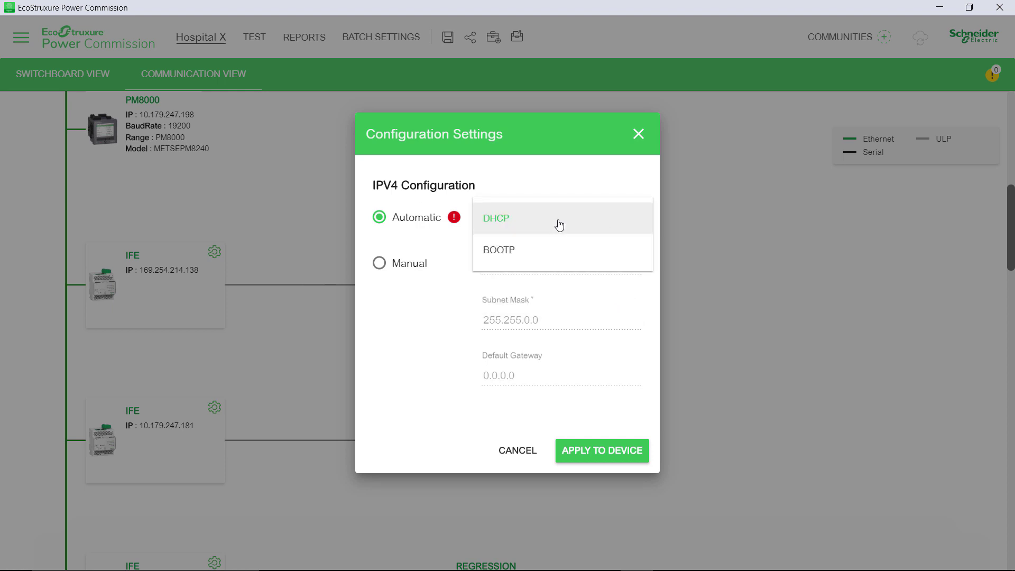
pyautogui.click(559, 225)
pyautogui.click(379, 265)
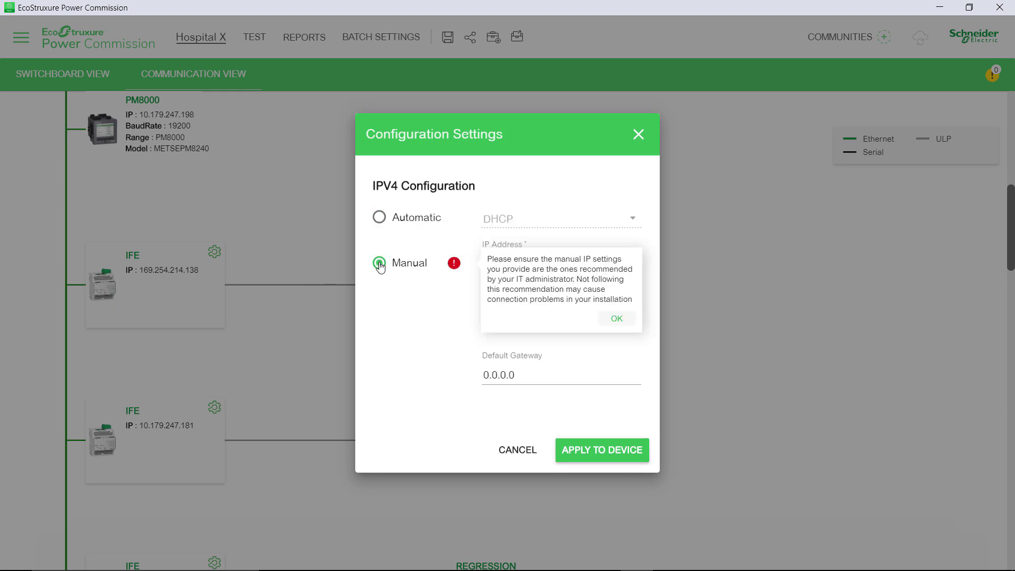
pyautogui.click(617, 318)
pyautogui.moveTo(561, 264); pyautogui.dragTo(482, 269)
pyautogui.write('10.179.24')
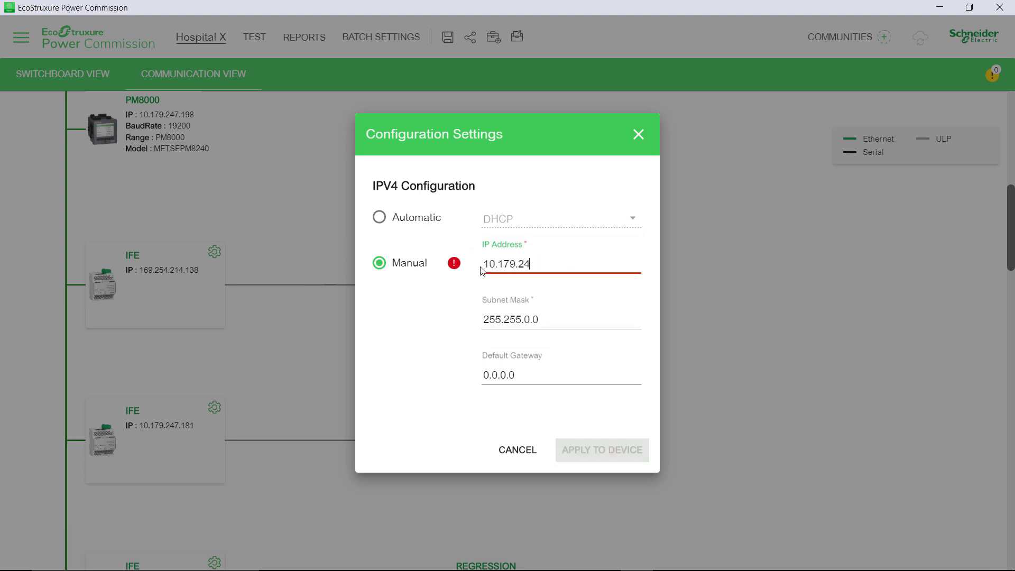
pyautogui.write('85')
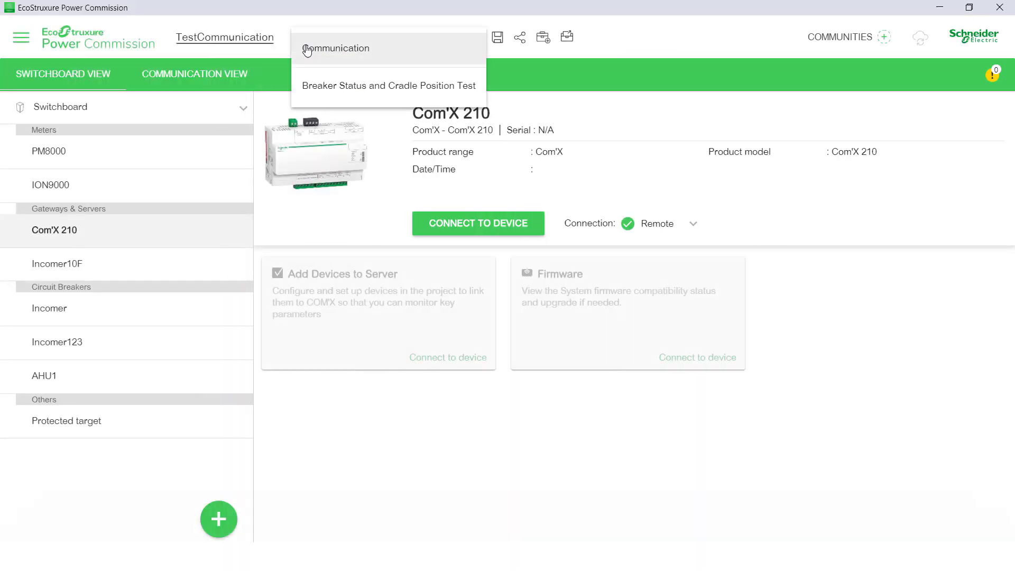
# Run the TEST > Communication test on all checked devices to generate its report
pyautogui.click(309, 50)
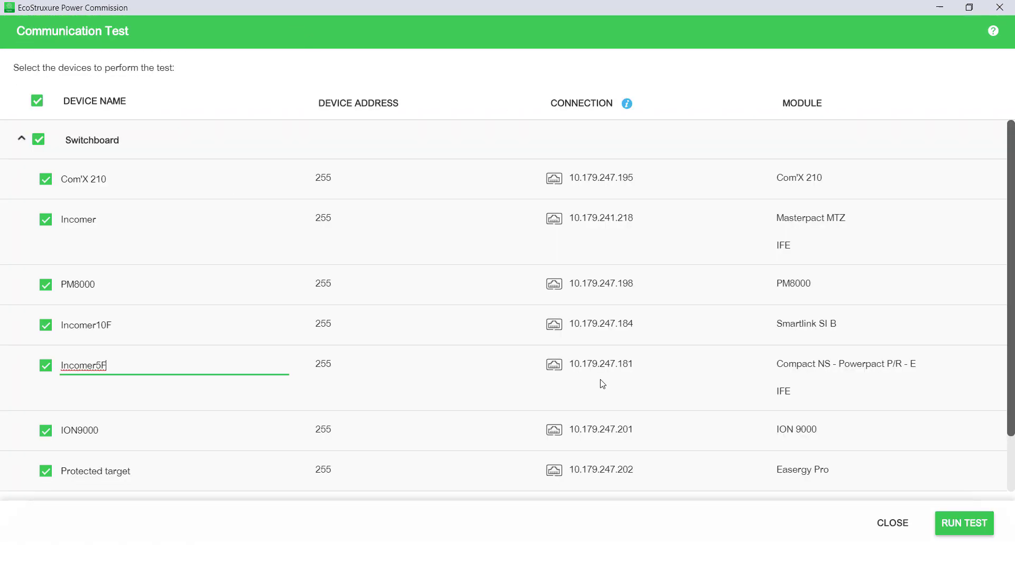
pyautogui.click(956, 525)
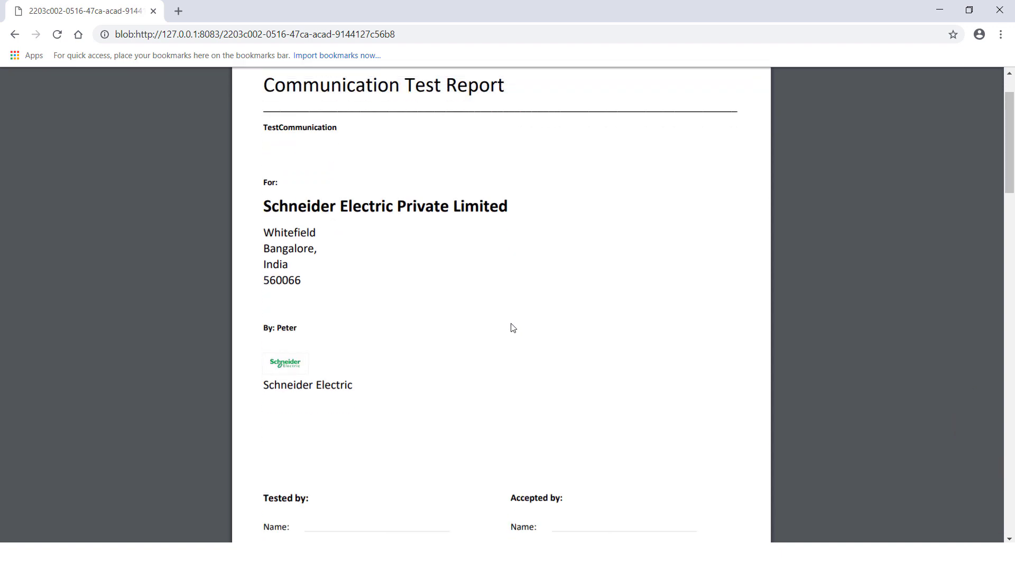
# Scroll ProjectReport.pdf in Chrome down to the Communication Architecture section on page 110
pyautogui.scroll(1, 512, 328)
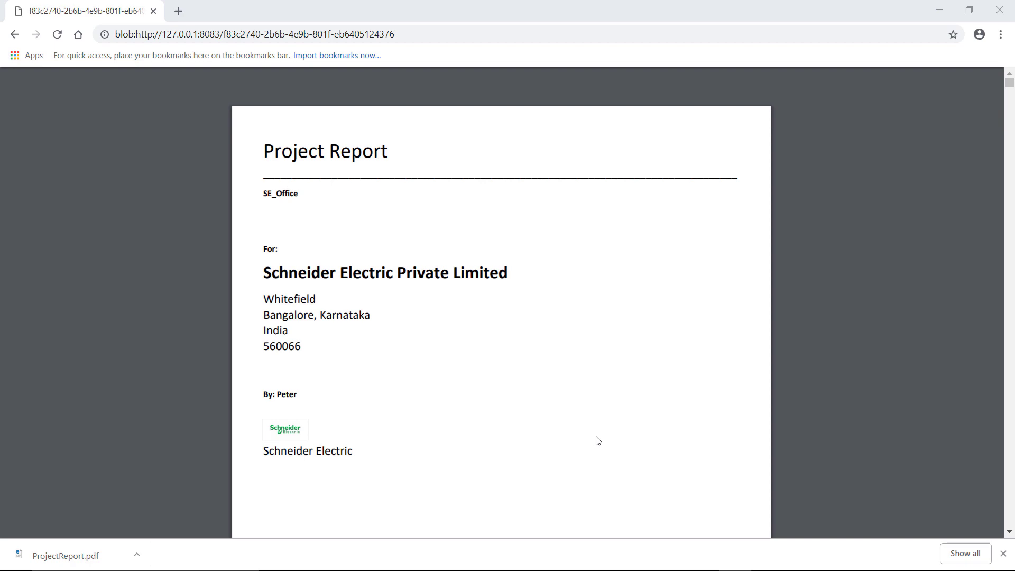
pyautogui.scroll(-1, 596, 440)
pyautogui.scroll(-3, 596, 440)
pyautogui.scroll(-4, 596, 440)
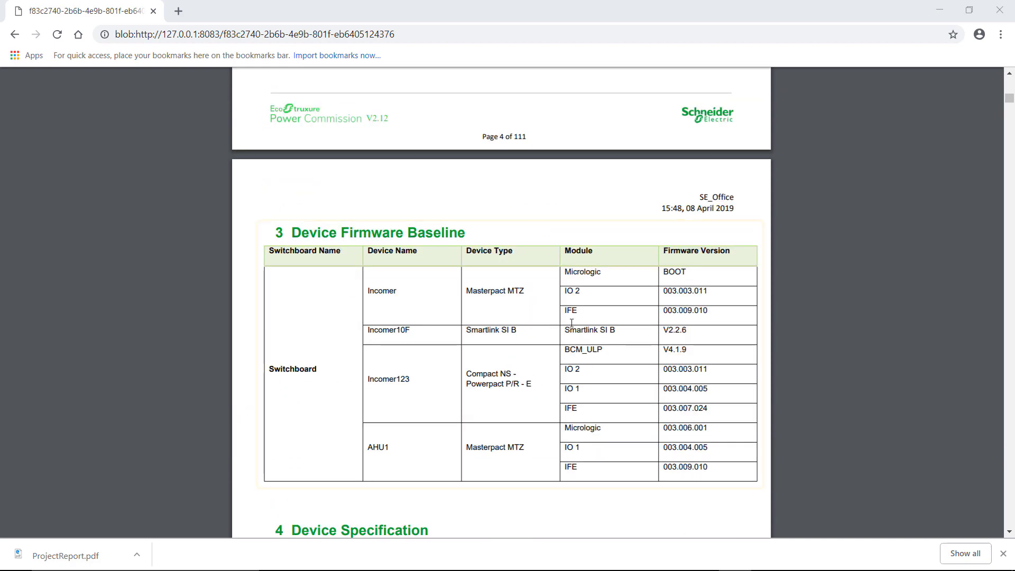
pyautogui.scroll(-5, 572, 353)
pyautogui.scroll(-5, 572, 352)
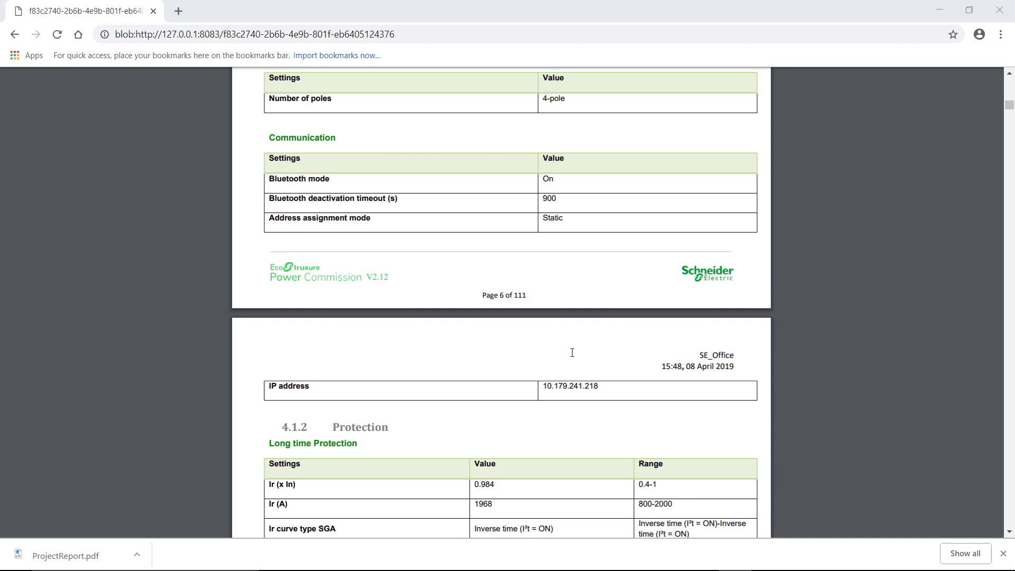
pyautogui.scroll(-5, 572, 352)
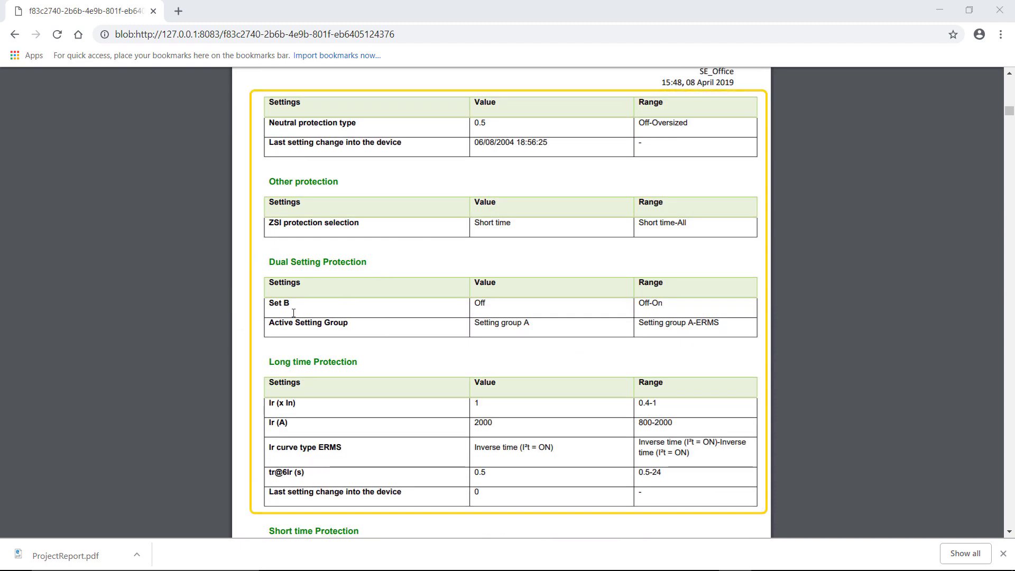
pyautogui.moveTo(1009, 110); pyautogui.dragTo(1009, 296)
pyautogui.click(1009, 532)
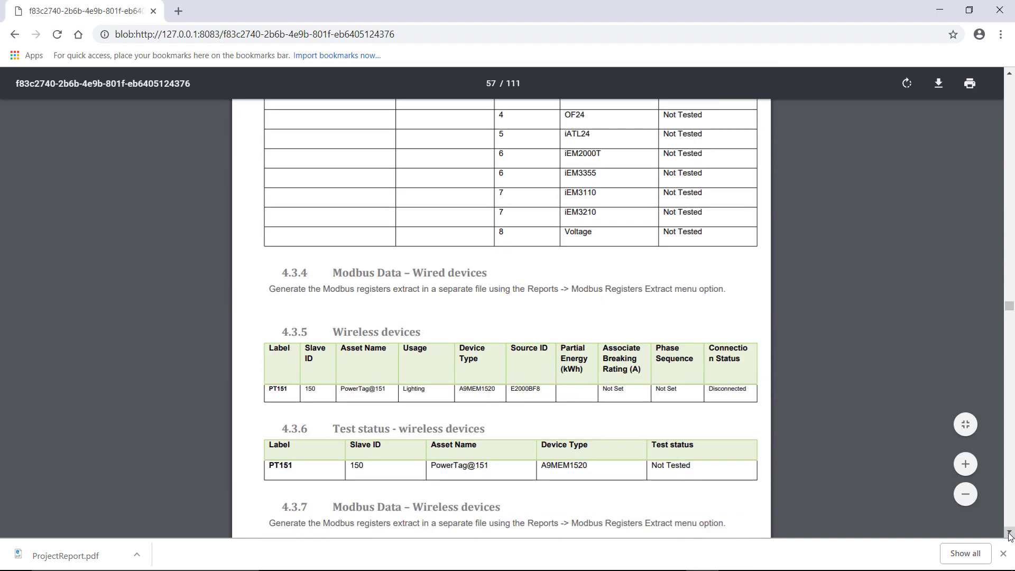
pyautogui.click(1010, 533)
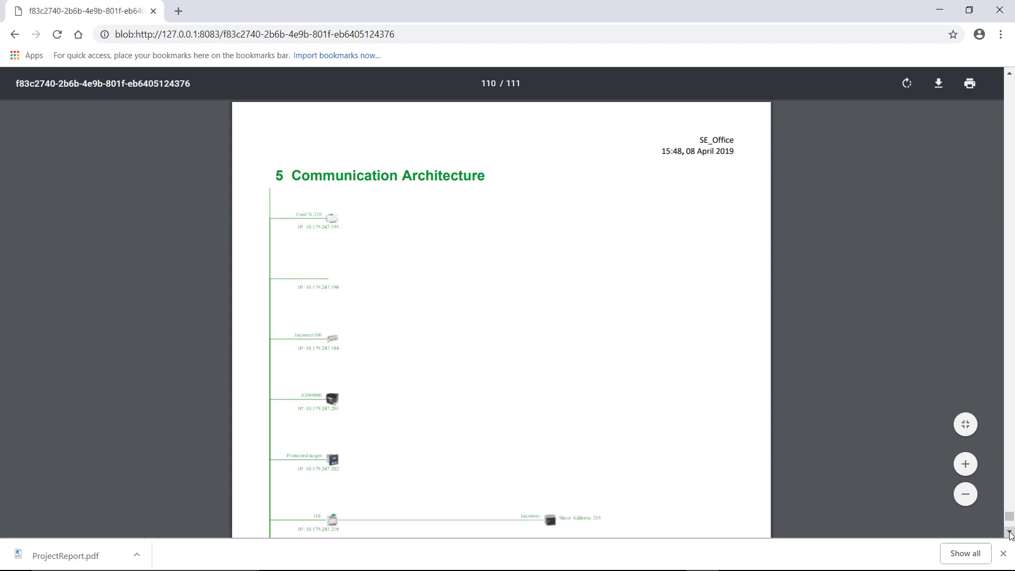
pyautogui.click(1009, 533)
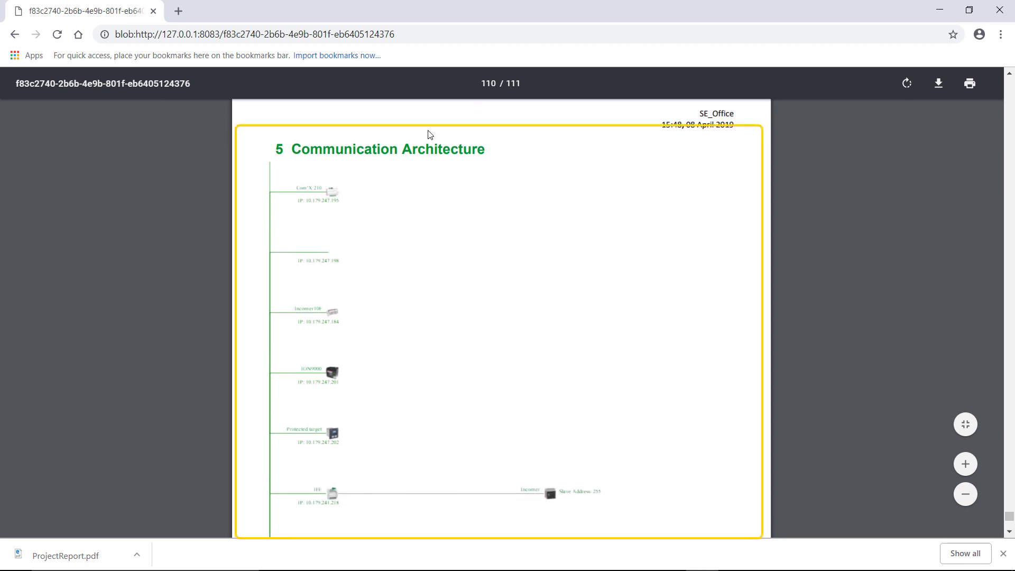